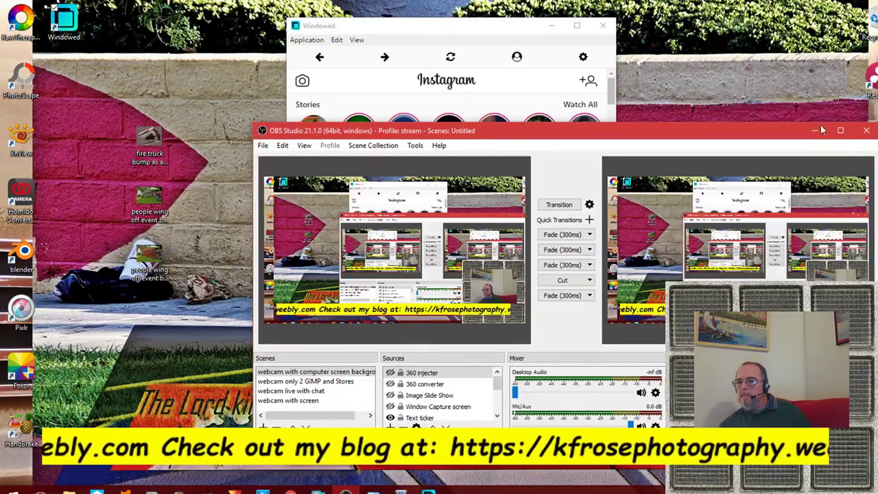
Minimize the OBS Studio window, then view the windowed.io download page in the browser and minimize it.
left_click(815, 131)
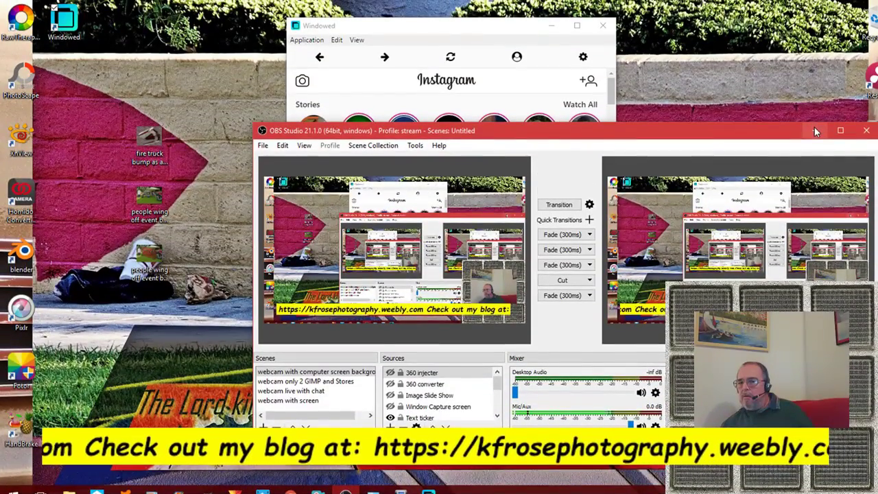
left_click(814, 127)
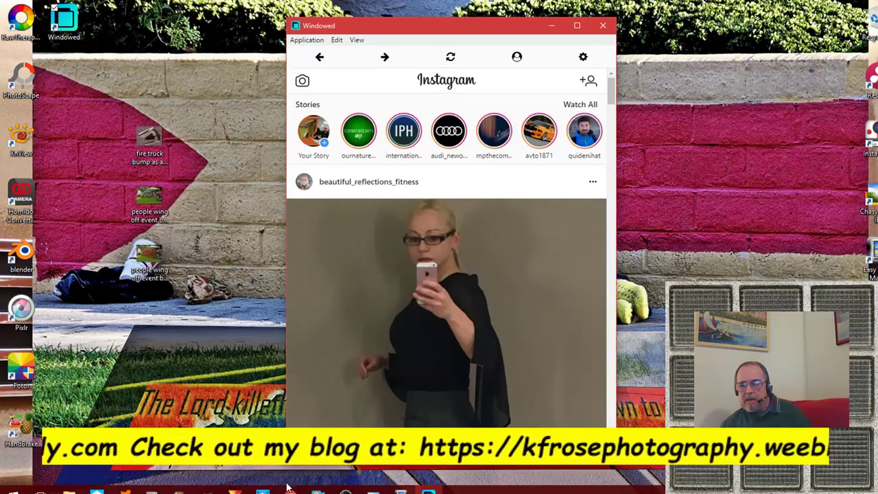
key("alt+Tab")
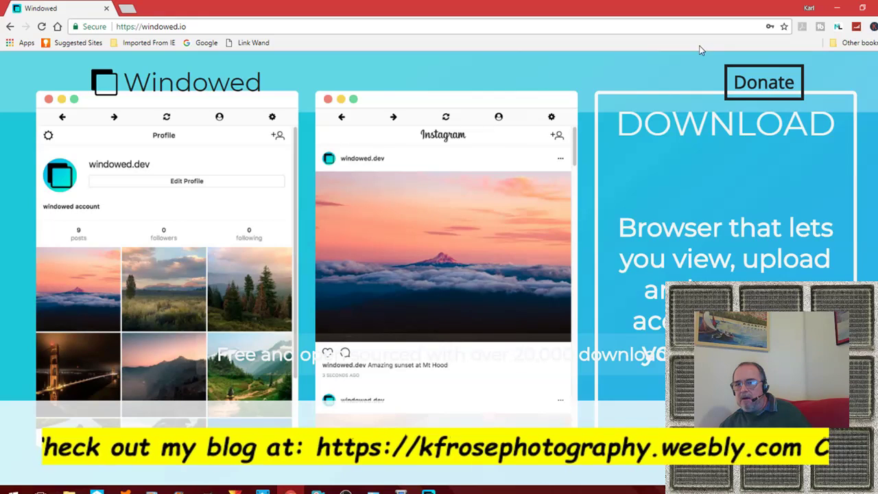
left_click(839, 8)
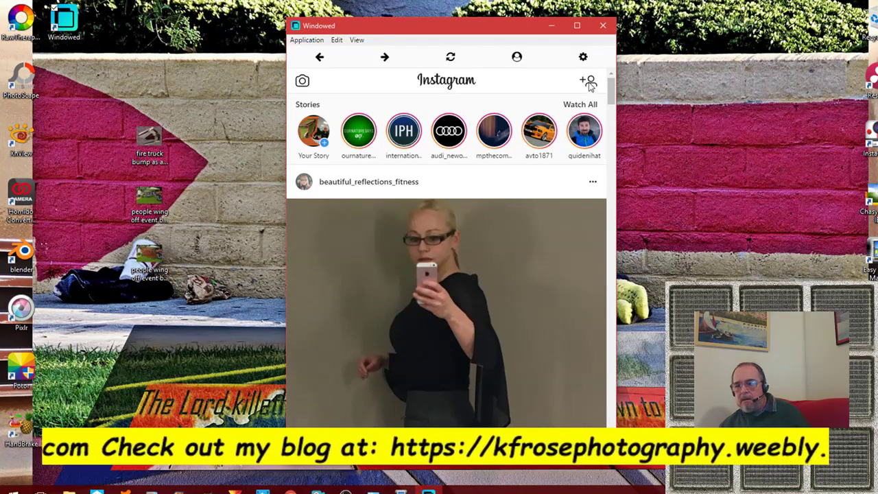
Open the account's own profile in Windowed, look through its followers list and return to the profile.
left_click(603, 26)
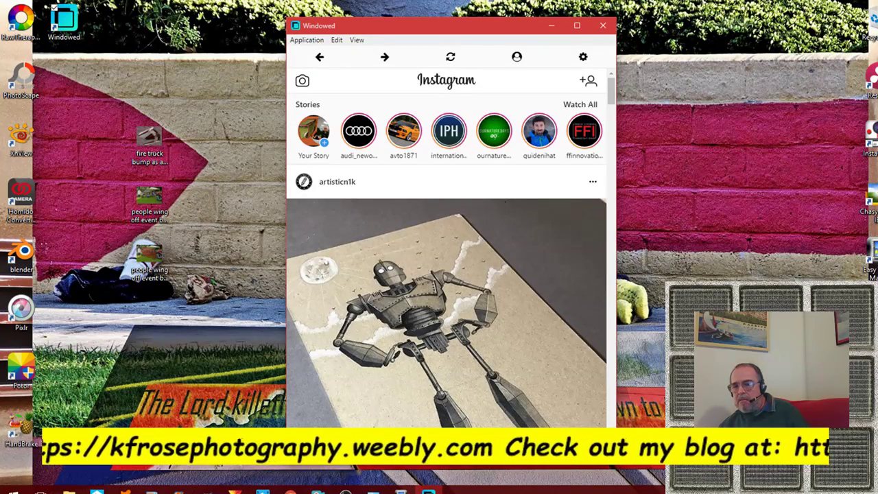
left_click(517, 56)
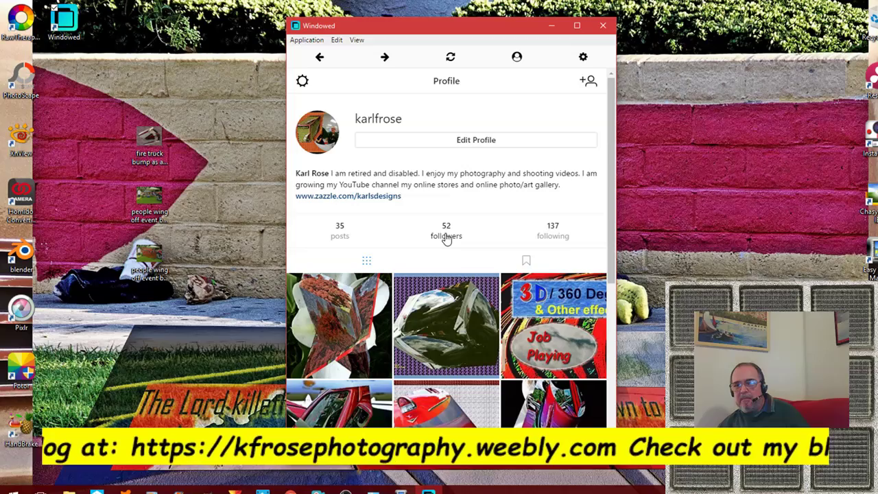
left_click(447, 237)
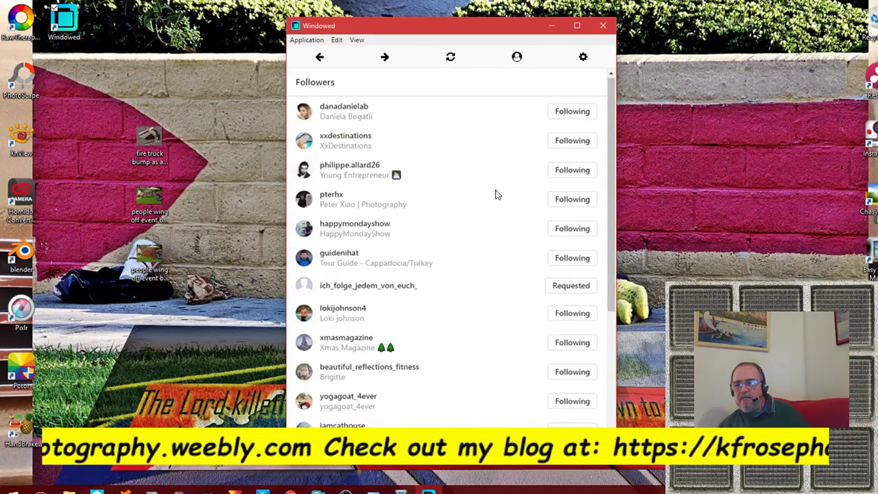
scroll(496, 195, "down", 8)
scroll(496, 195, "up", 10)
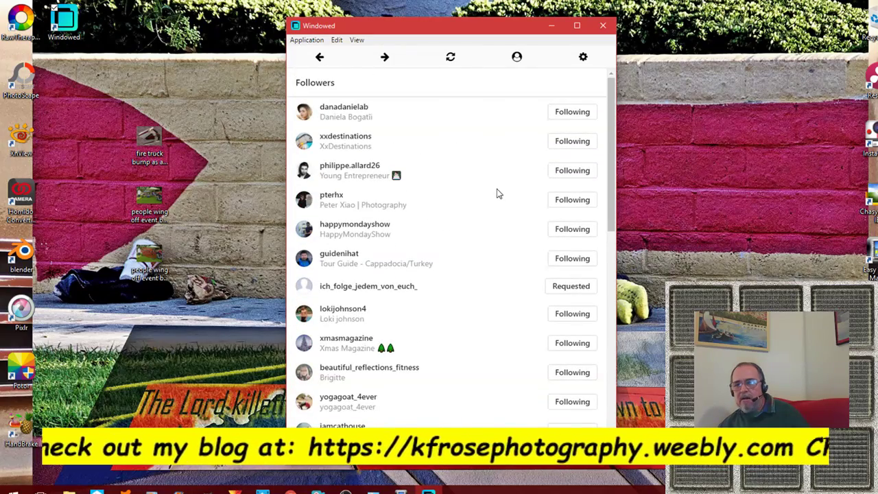
left_click(321, 59)
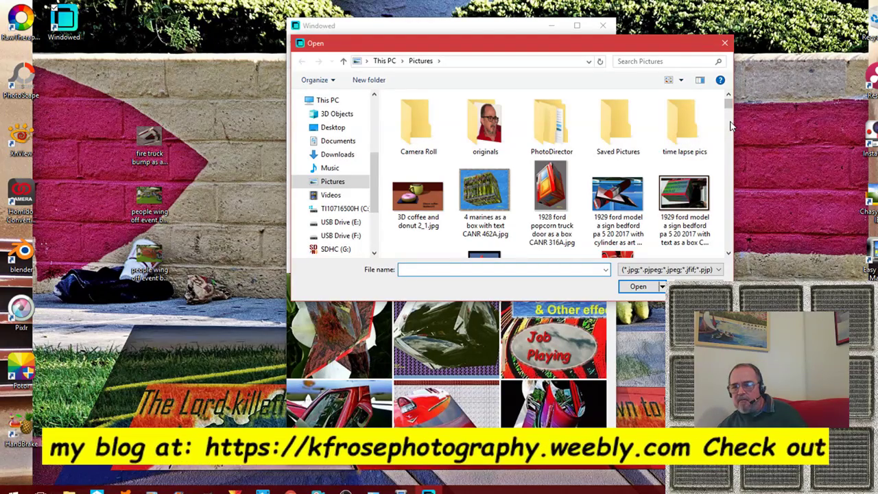
Load "1957 ford tbird window and fire truck bump as art SAM 1306A.jpg" into a new post, fitted uncropped, and continue to the caption.
scroll(731, 126, "down", 1)
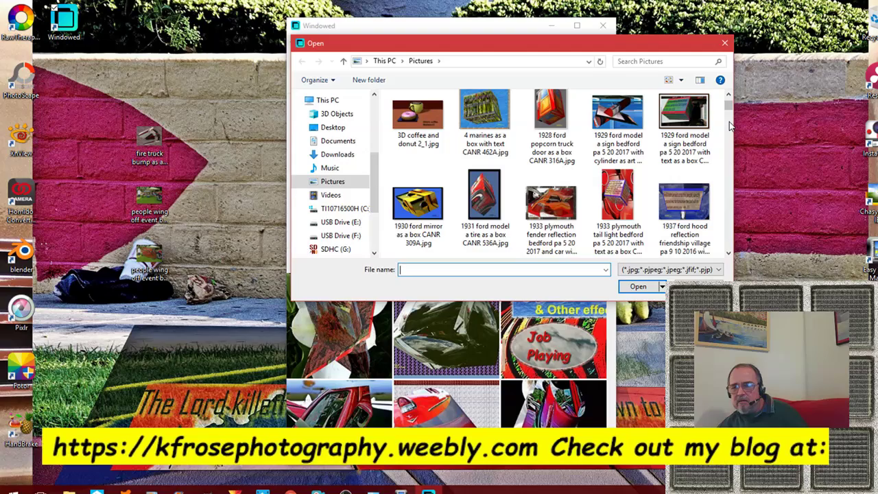
scroll(731, 126, "down", 1)
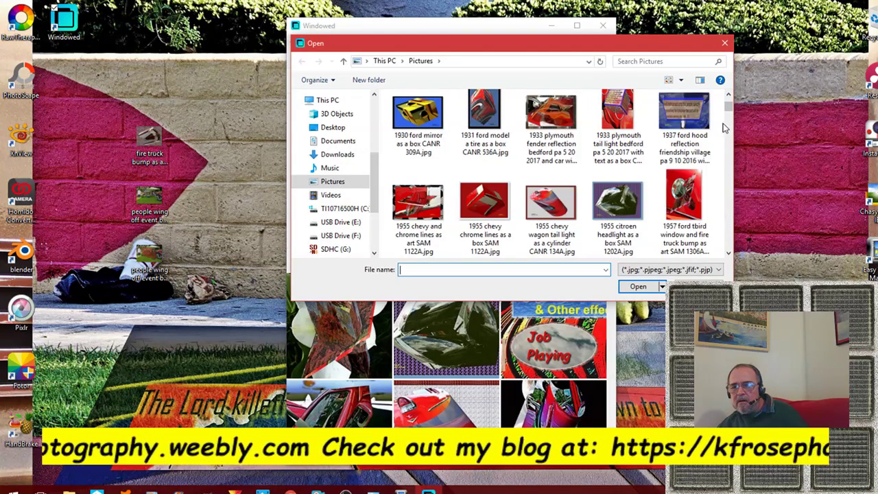
left_click(689, 199)
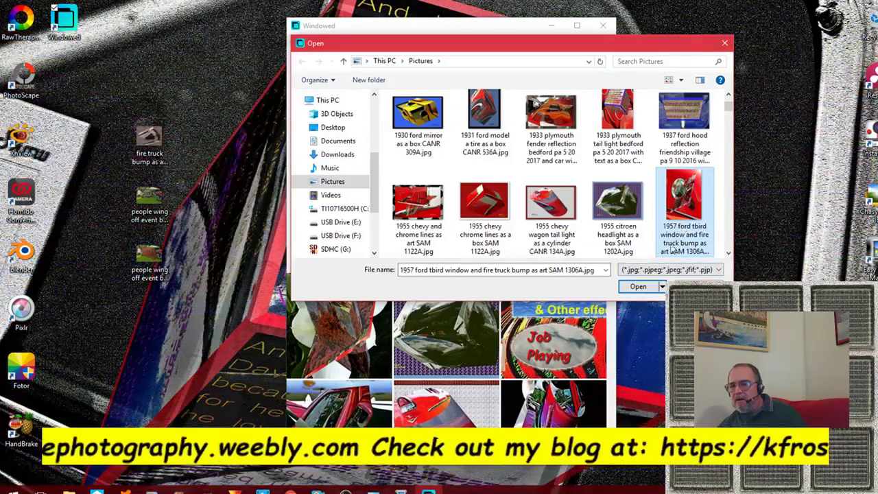
left_click(638, 286)
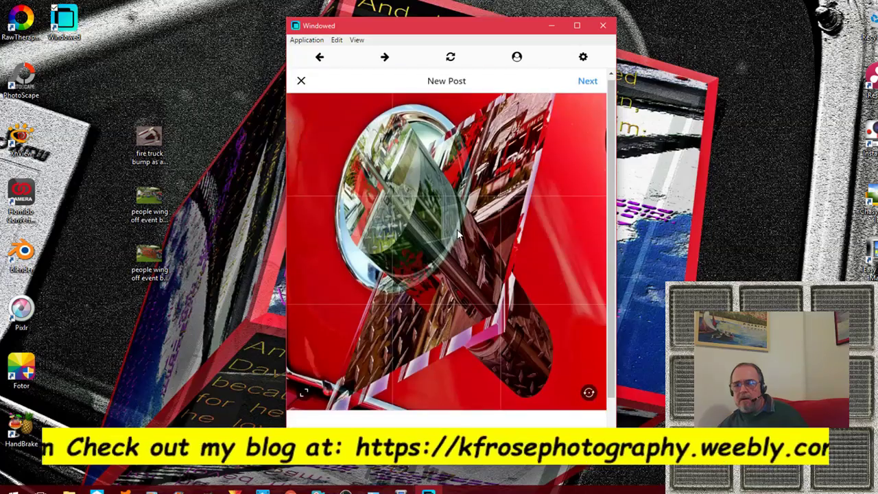
left_click(305, 390)
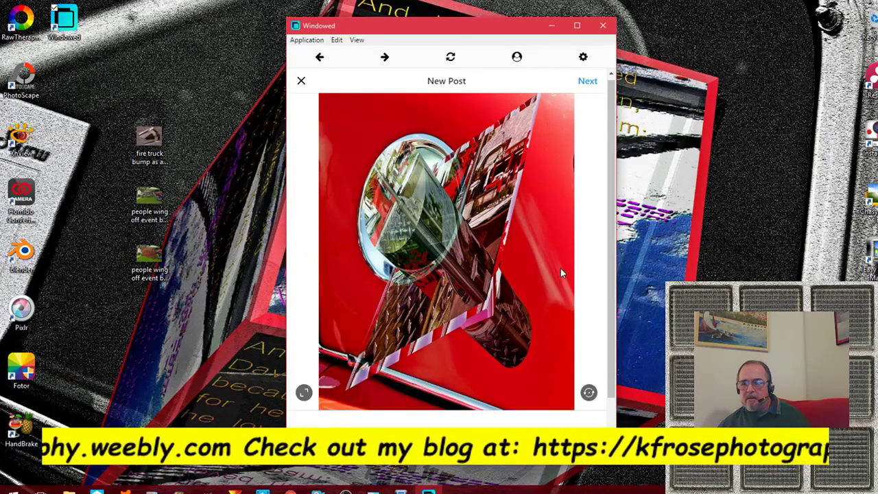
left_click(587, 81)
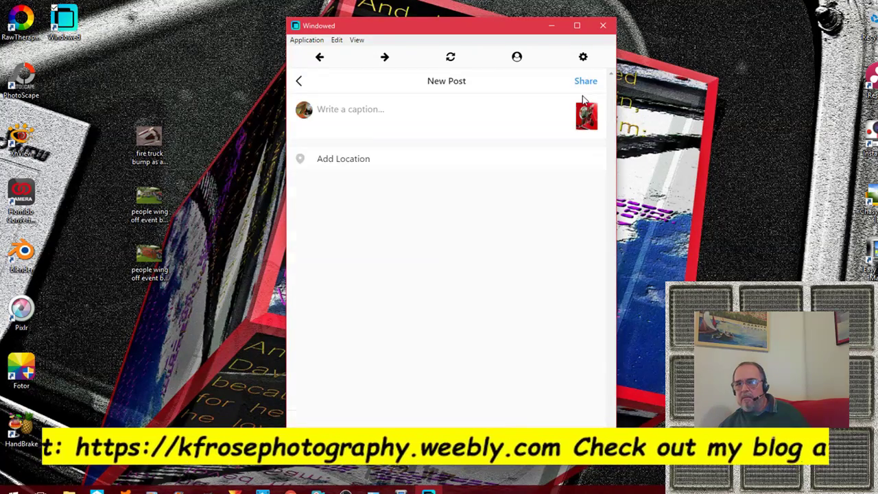
Caption the new post "#cars #digital #art #photography #windows #bump #map" and share it.
left_click(422, 119)
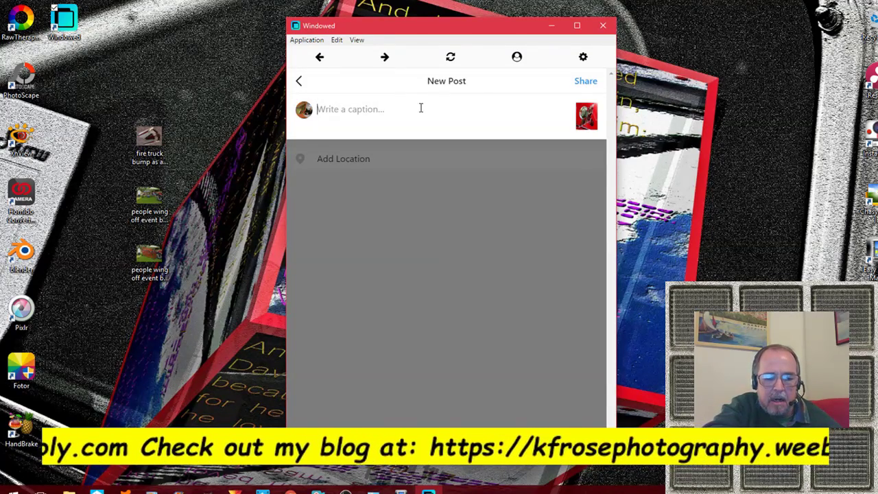
type("#ca")
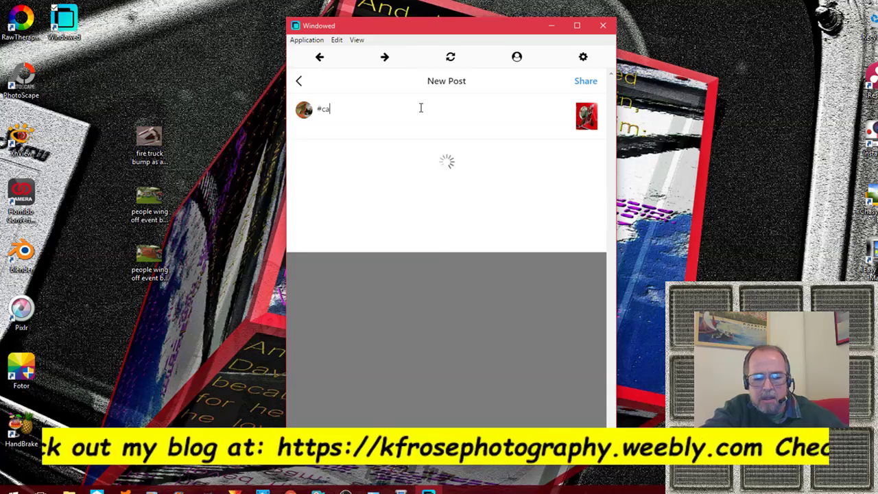
type("rs ")
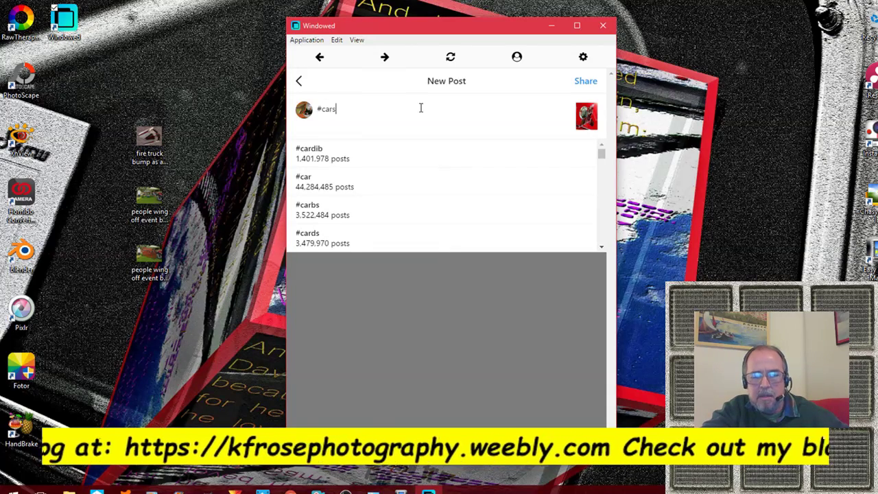
type("#")
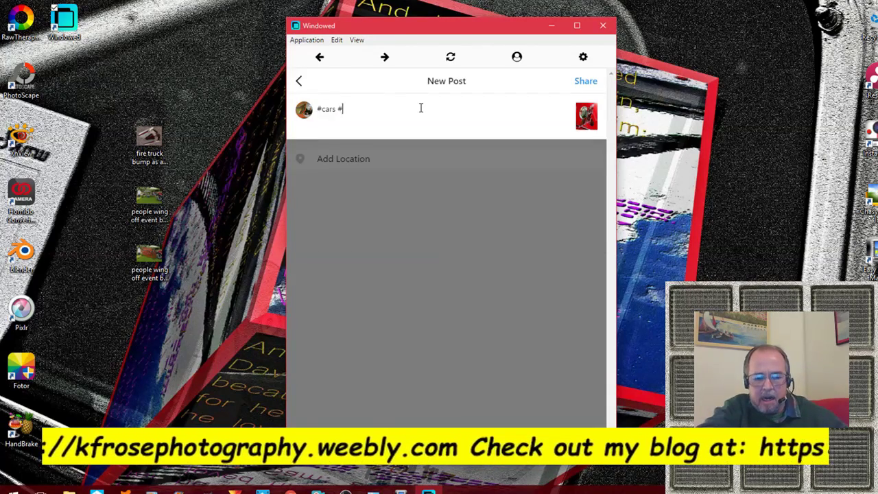
type("digit")
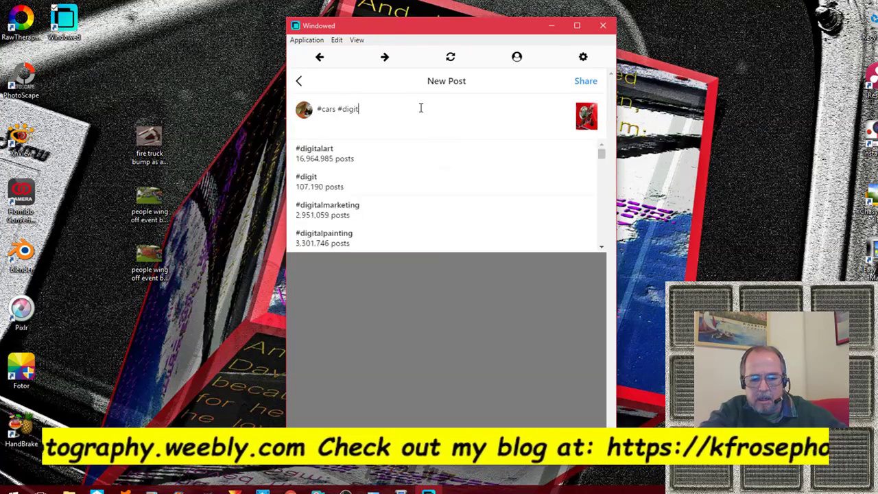
type("al #art")
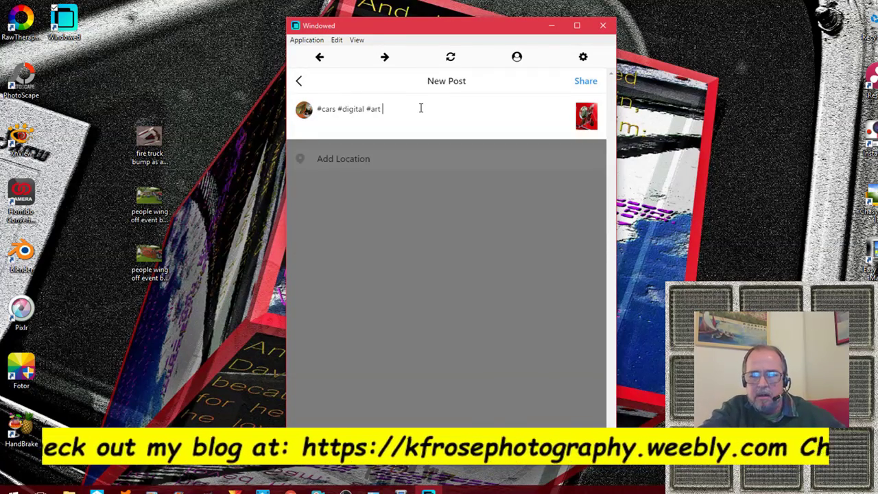
type(" #")
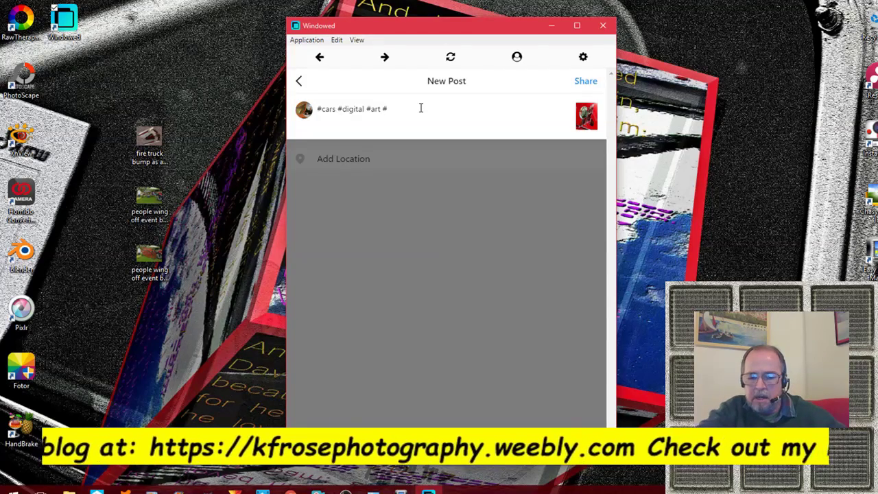
type("photogr")
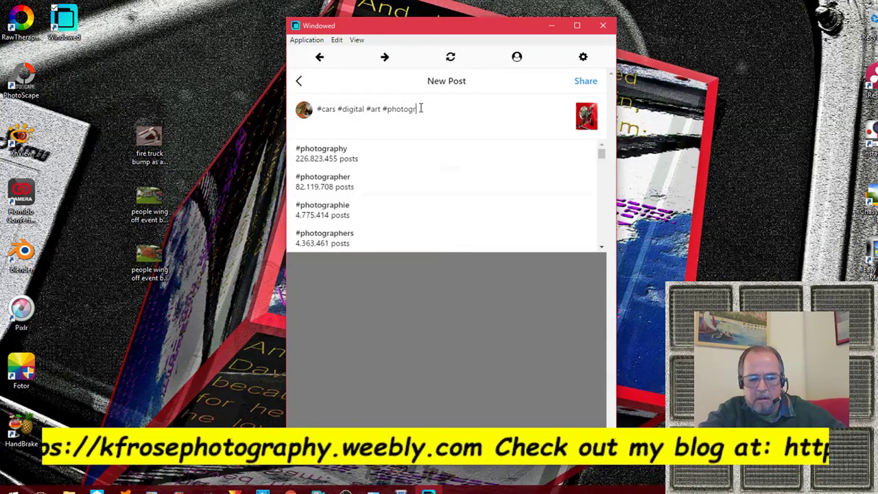
type("aphy")
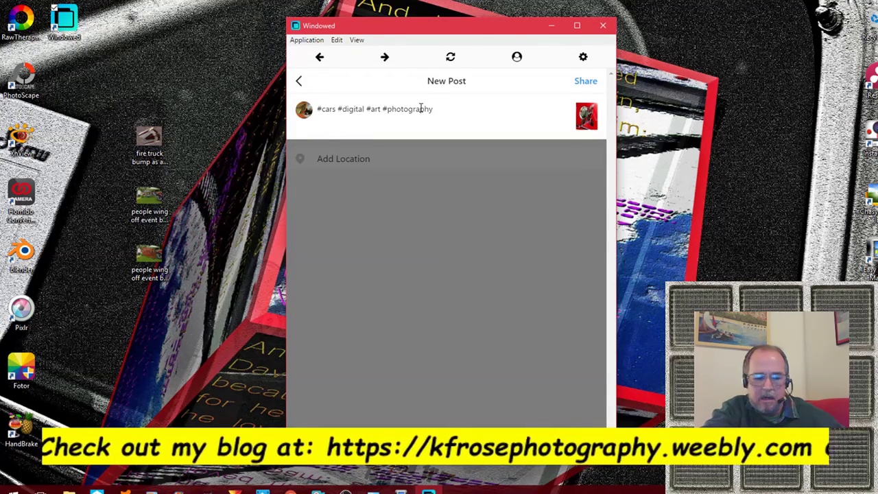
type("#")
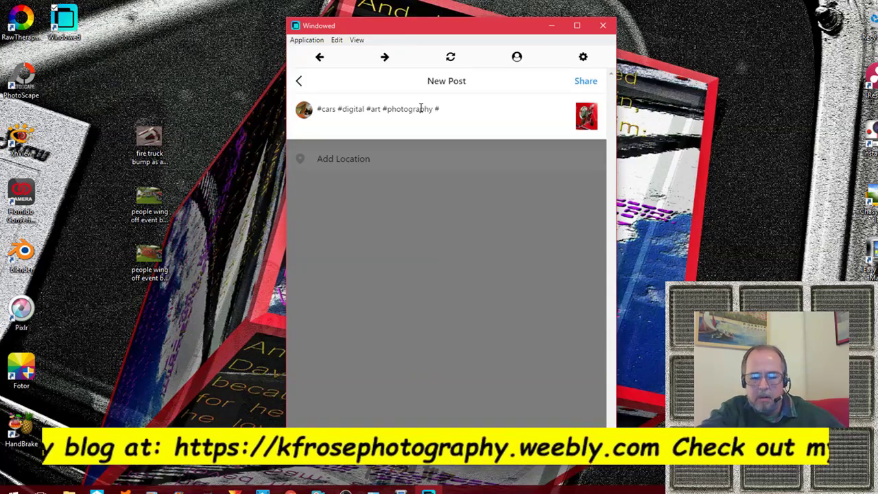
type("windows")
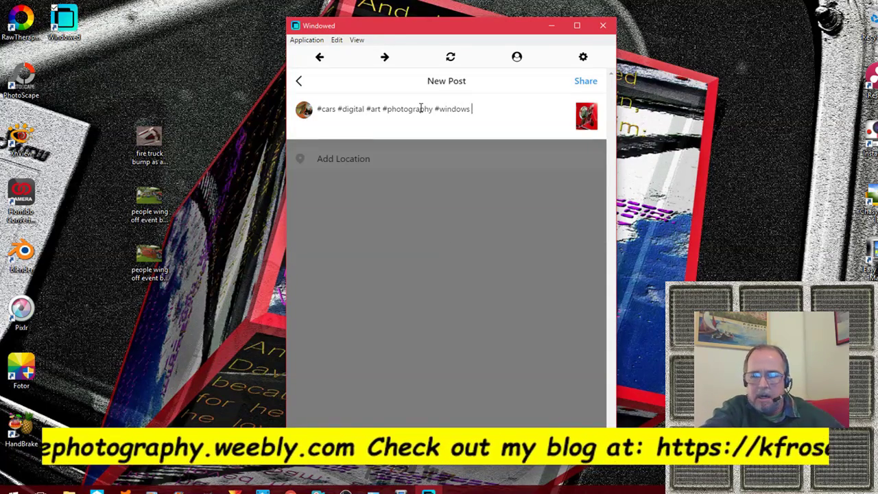
type(" #bum")
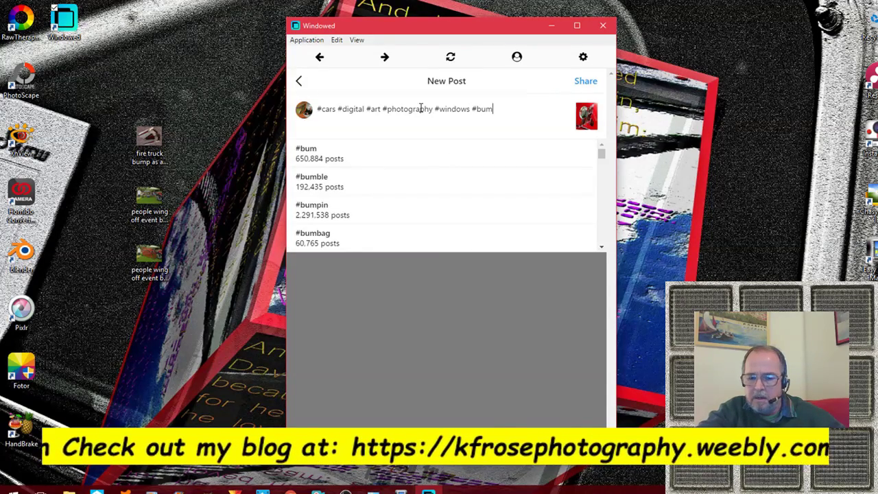
type("p")
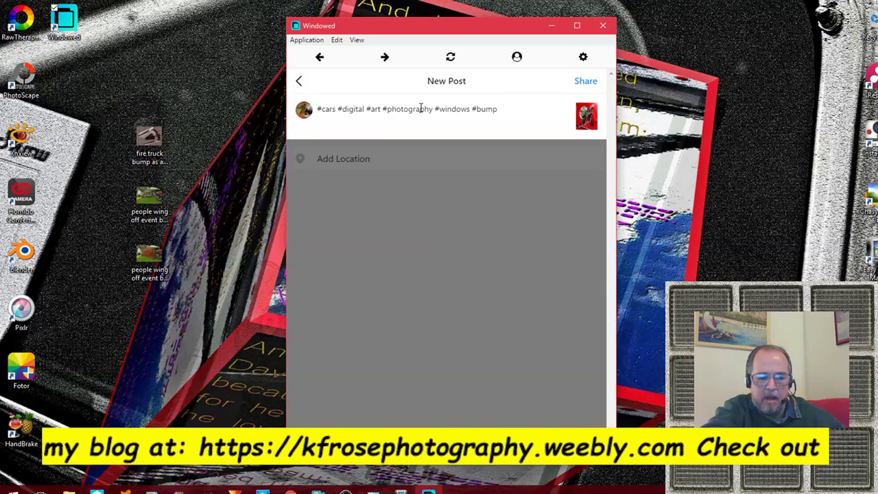
type(" #map")
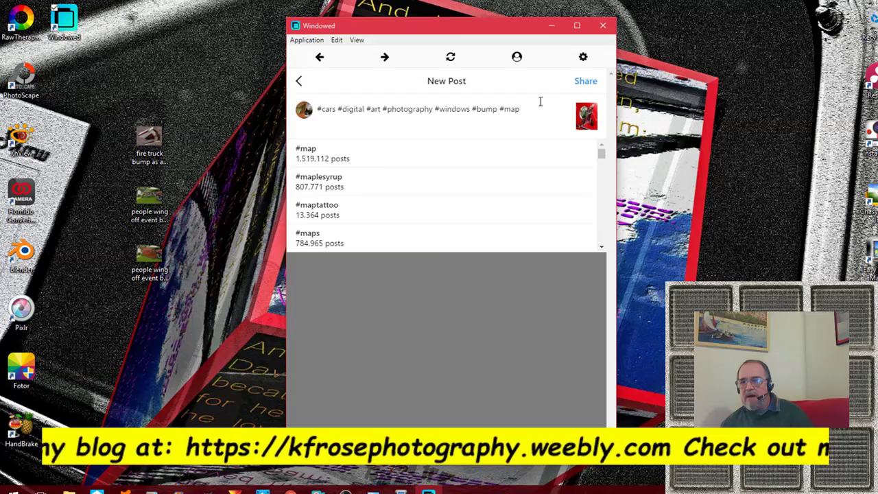
left_click(586, 83)
left_click(586, 81)
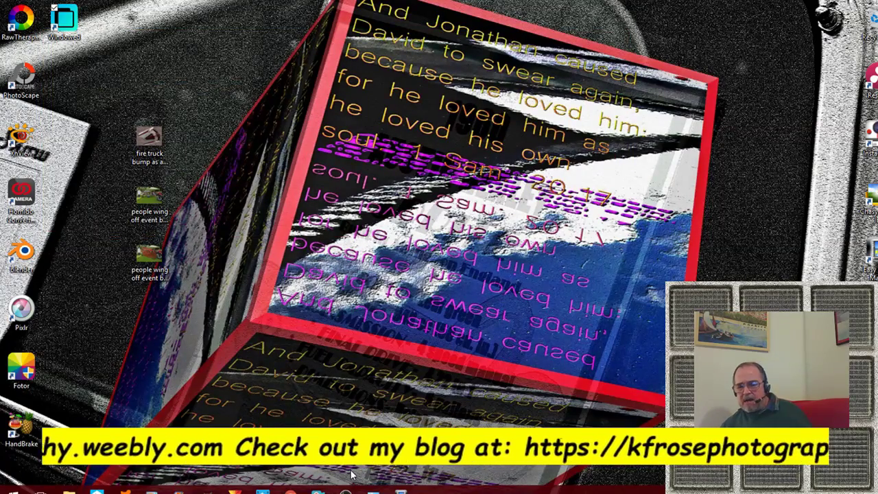
Switch back to the minimized OBS Studio window.
mouse_move(345, 488)
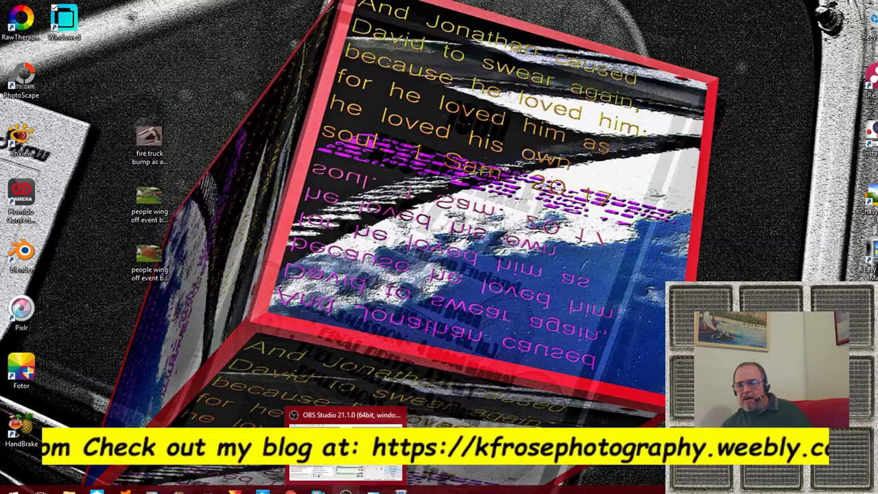